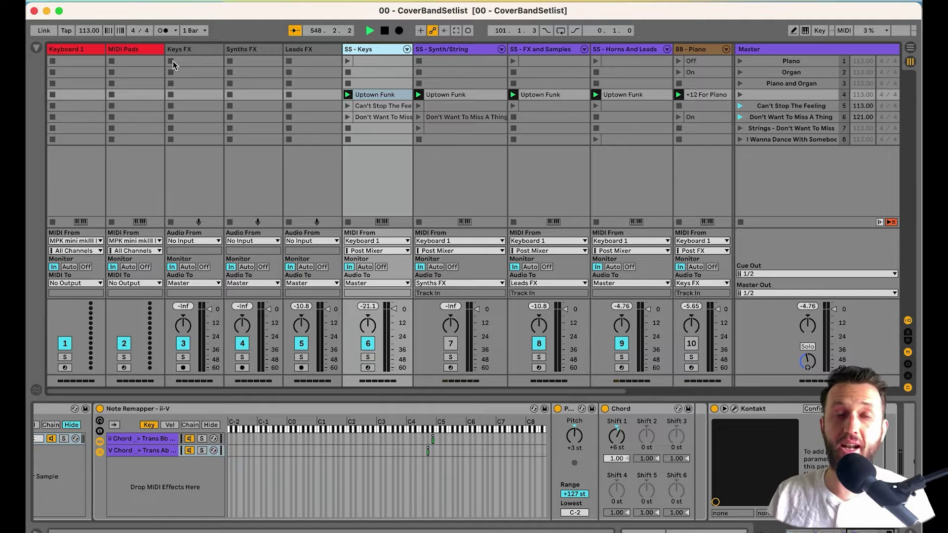
Review the Keyboard 1 and MIDI Pads devices and confirm Keyboard 1's MIDI input, leaving it unchanged.
left_click(76, 49)
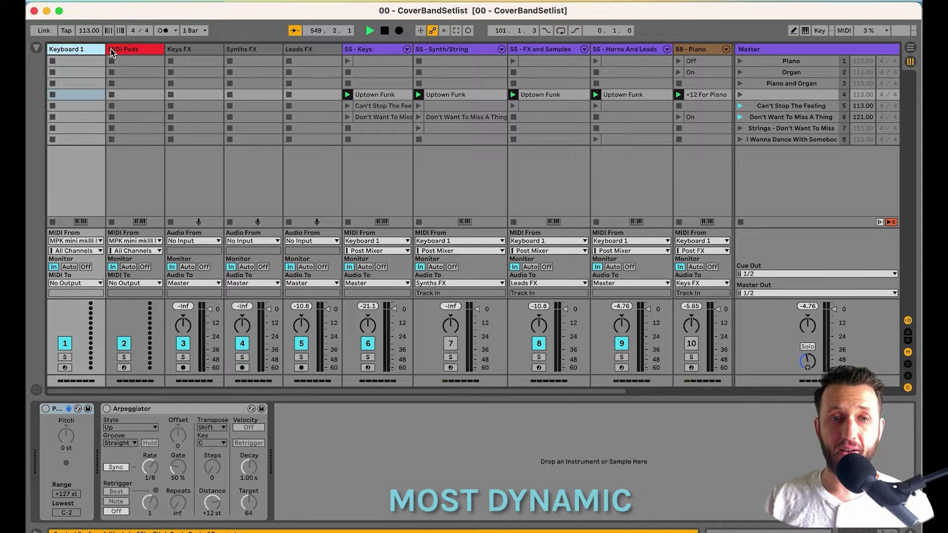
left_click(111, 49)
left_click(78, 50)
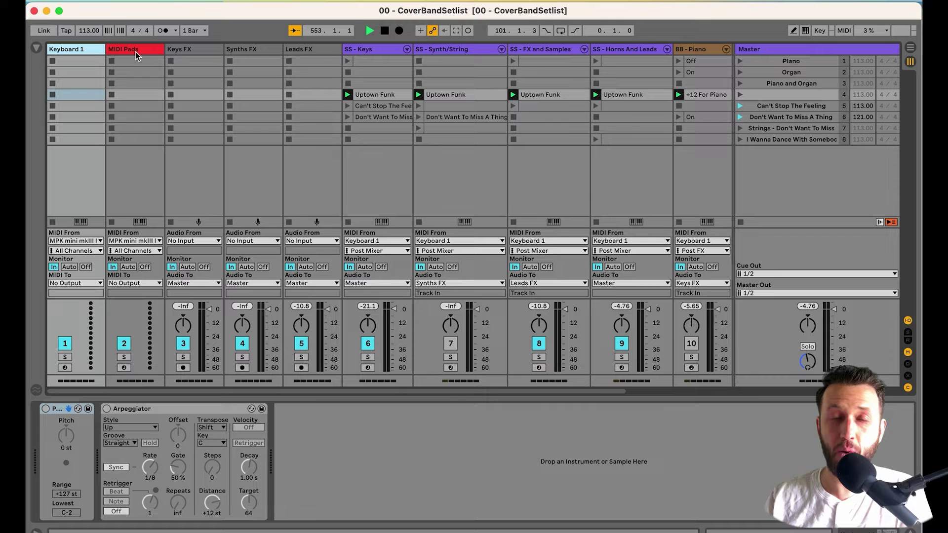
left_click(75, 241)
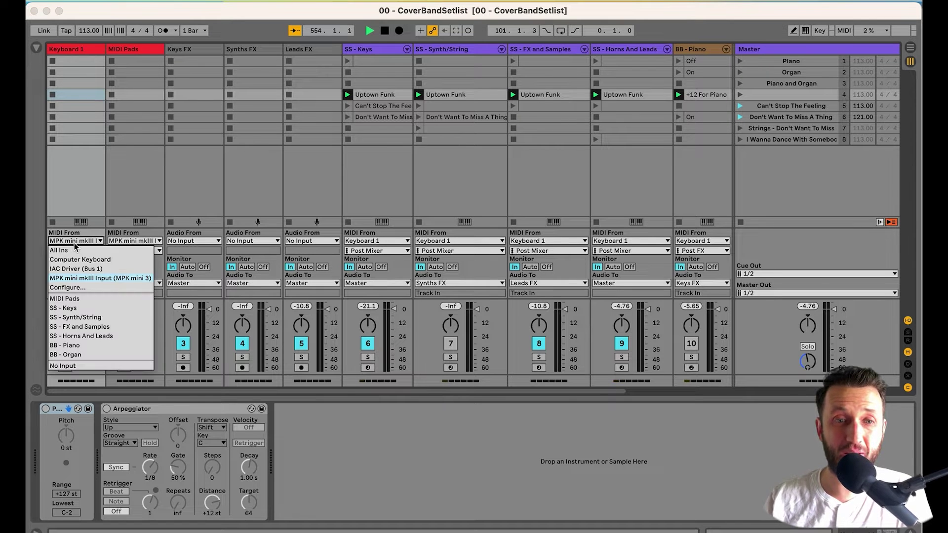
left_click(83, 196)
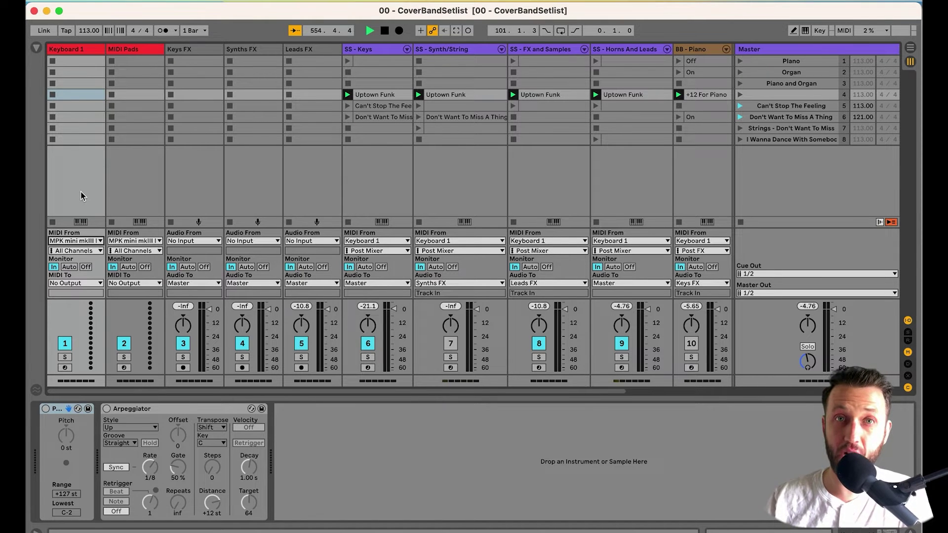
scroll(240, 203, "right", 2)
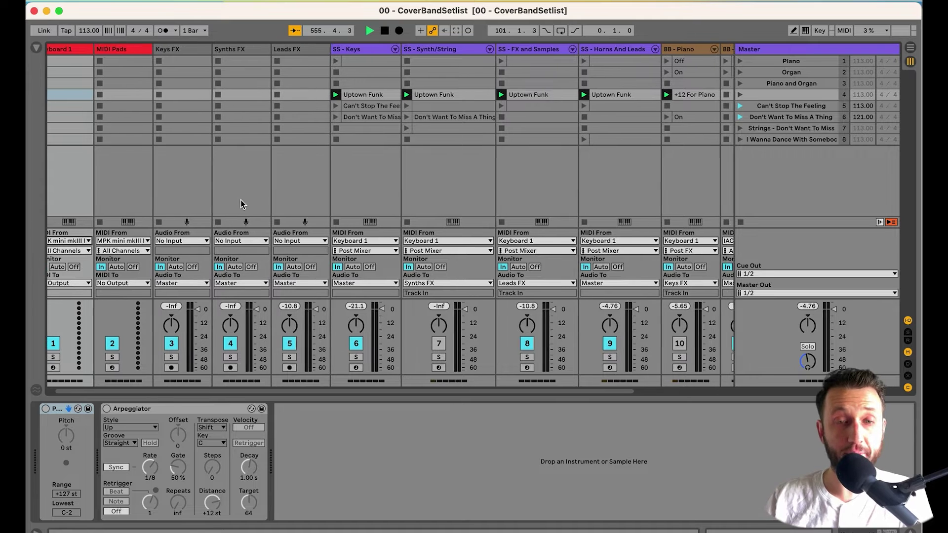
Compare the Keys FX and Leads FX buses, ending on Keys FX's empty effects chain.
left_click(193, 53)
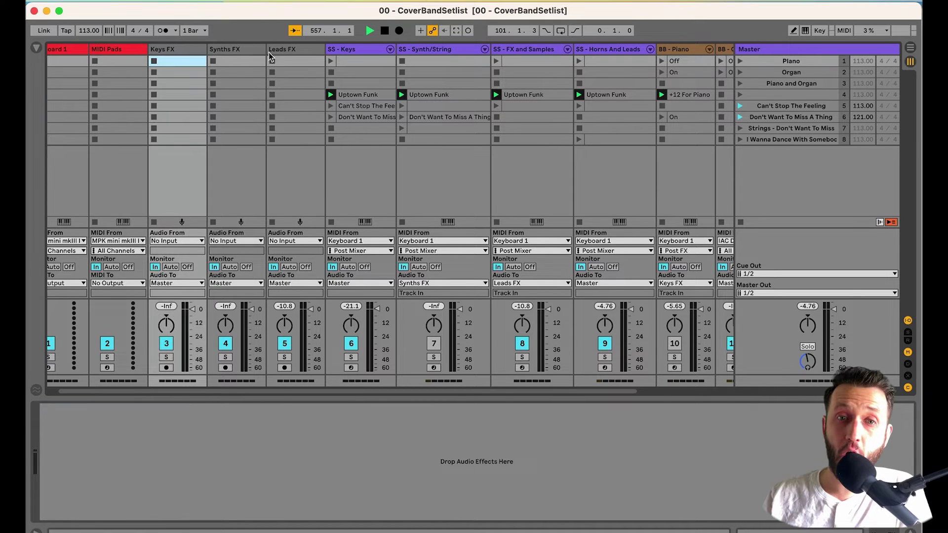
left_click(270, 51)
left_click(173, 51)
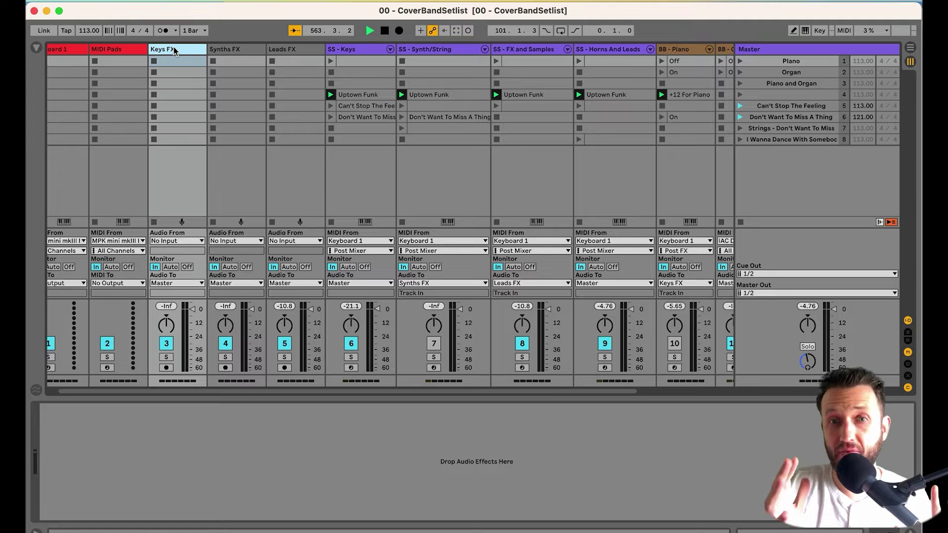
scroll(174, 51, "right", 5)
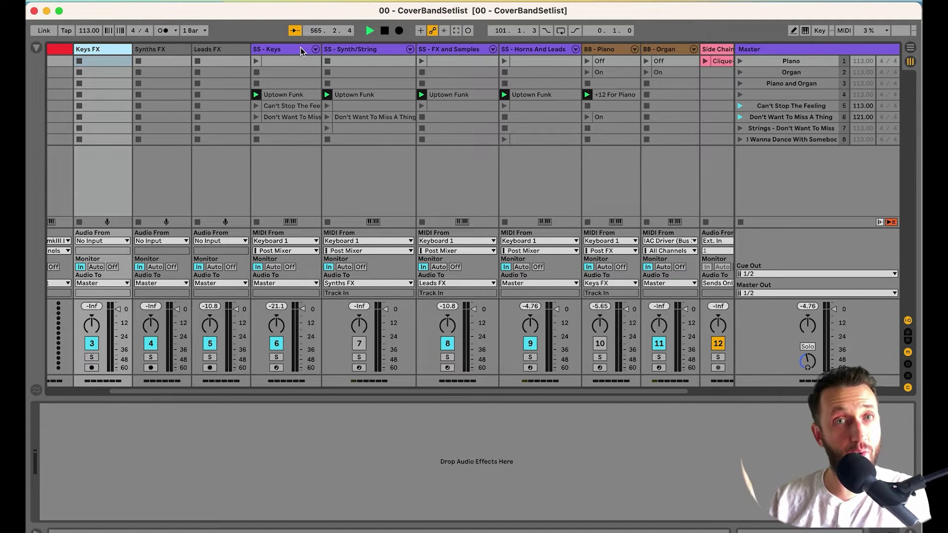
Browse the SS - Keys, SS - Synth/String and SS - Horns And Leads racks, returning to SS - Keys.
left_click(276, 50)
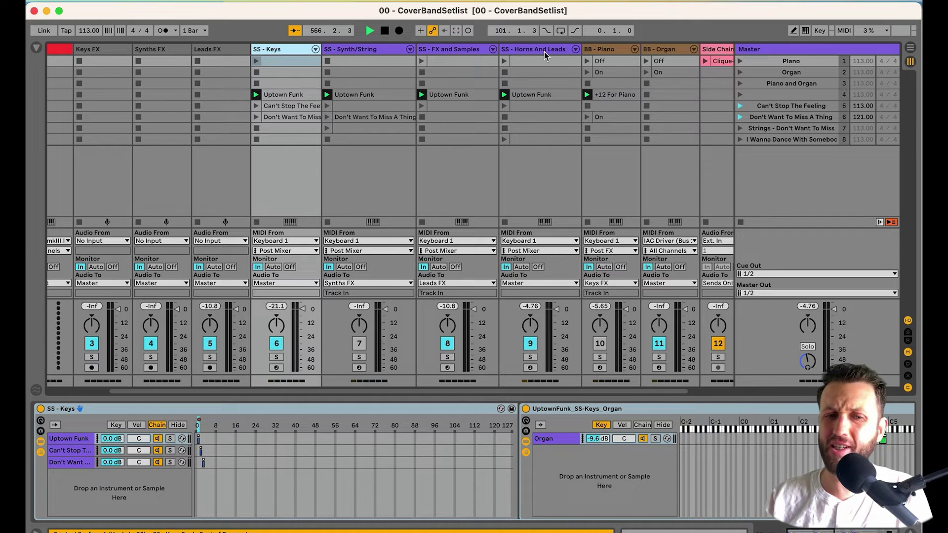
left_click(374, 49)
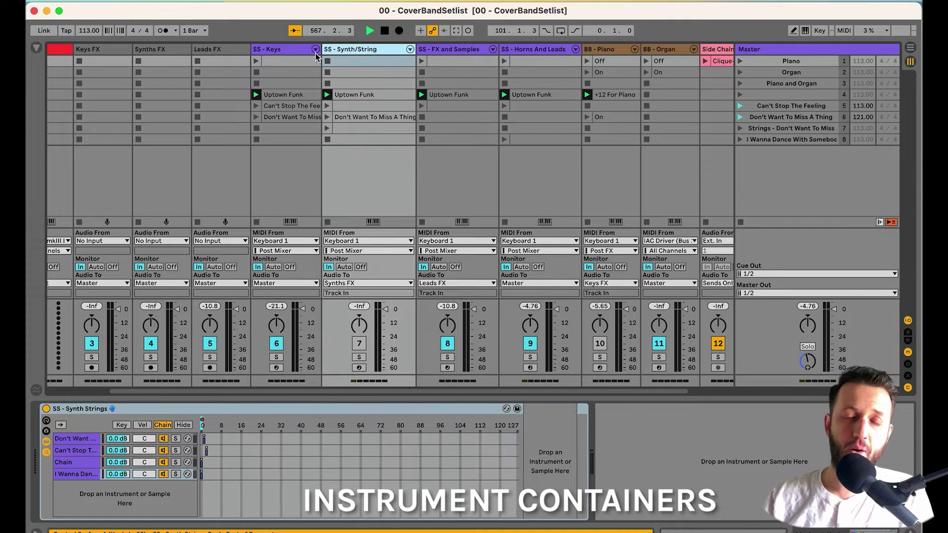
left_click(558, 54)
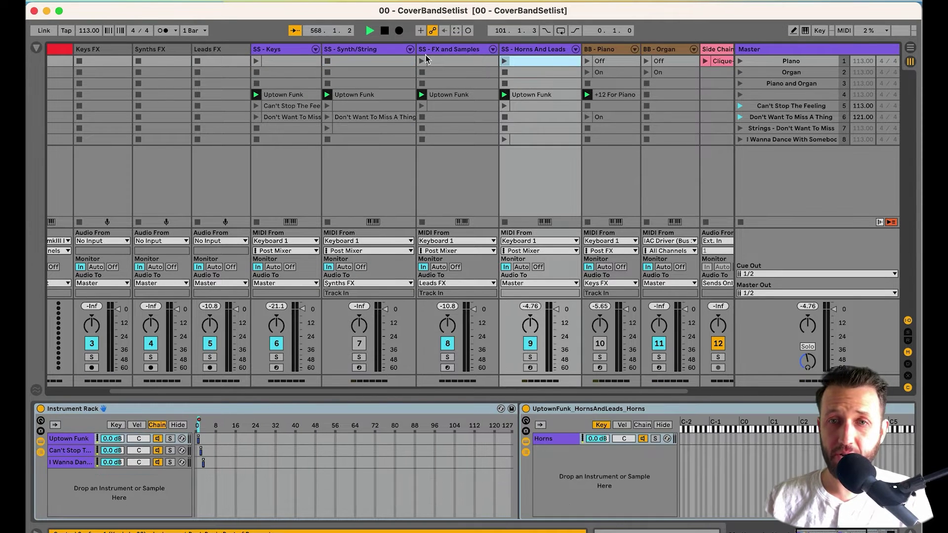
left_click(302, 51)
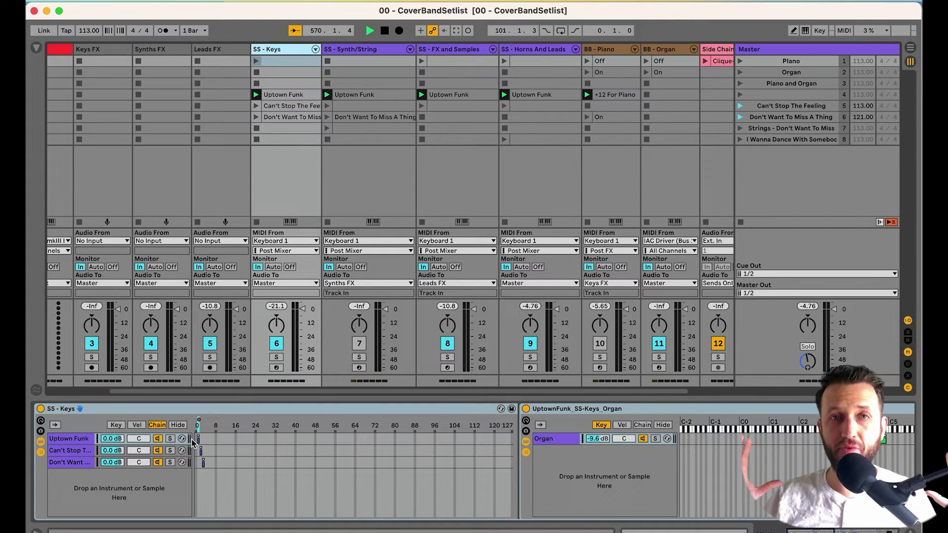
Step through the SS - Keys per-song chains, ending on the Uptown Funk chain's patch.
left_click(77, 439)
left_click(77, 451)
left_click(77, 464)
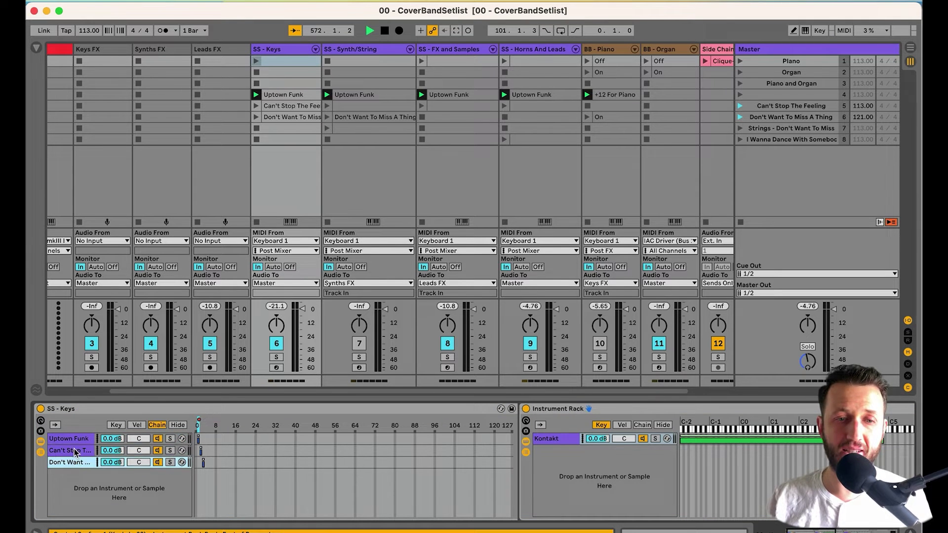
left_click(77, 451)
left_click(76, 441)
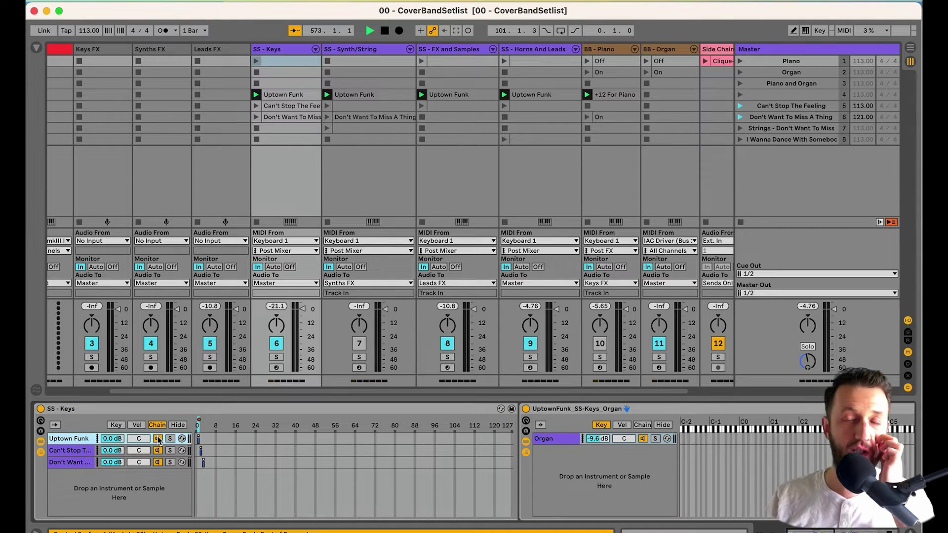
Inspect the SS - FX and Samples track, then the SS - Horns And Leads rack.
scroll(716, 440, "right", 5)
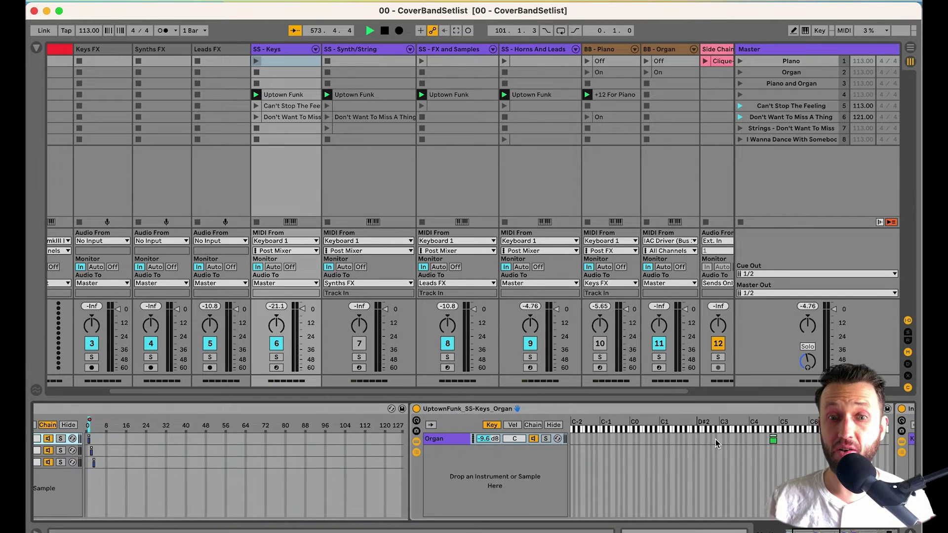
scroll(718, 440, "left", 5)
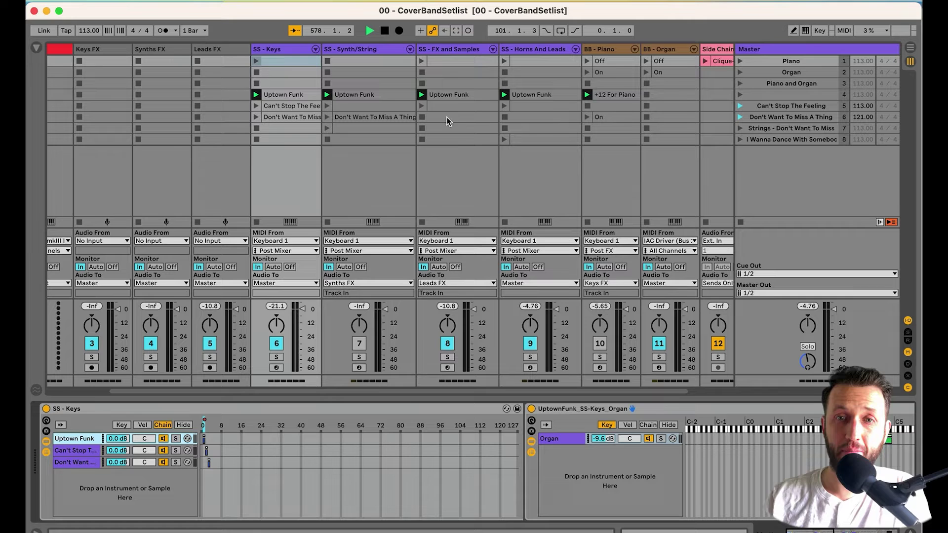
scroll(447, 89, "right", 1)
left_click(450, 62)
left_click(532, 53)
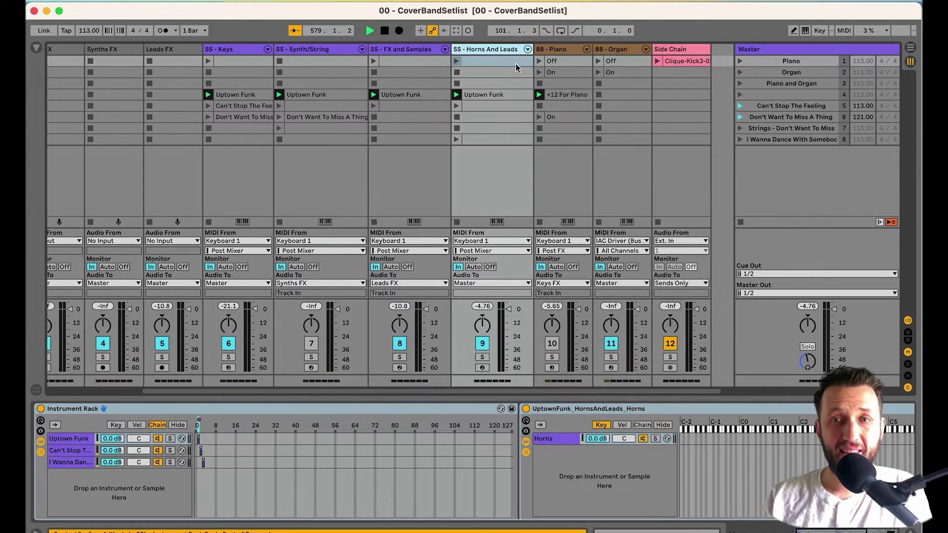
Check the devices on the BB - Piano, BB - Organ and Side Chain tracks.
left_click(534, 53)
left_click(590, 53)
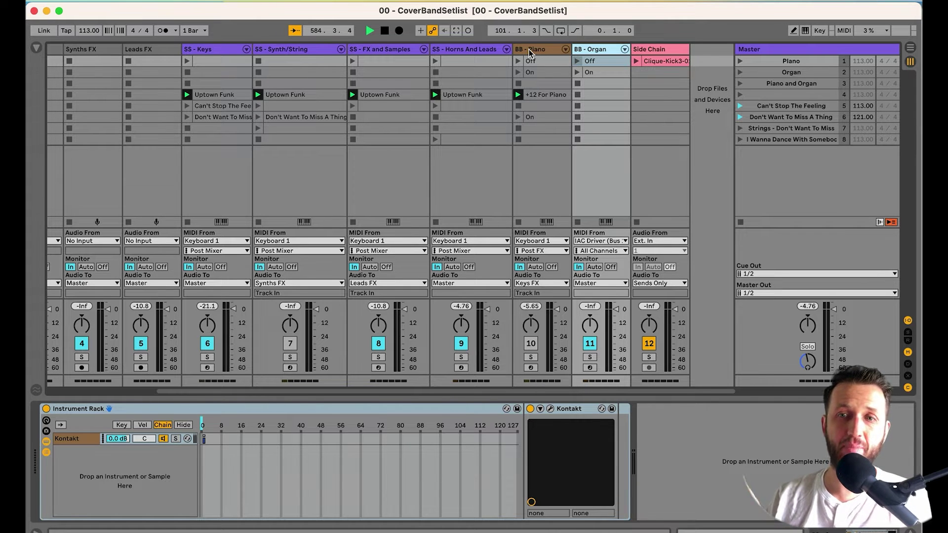
left_click(657, 52)
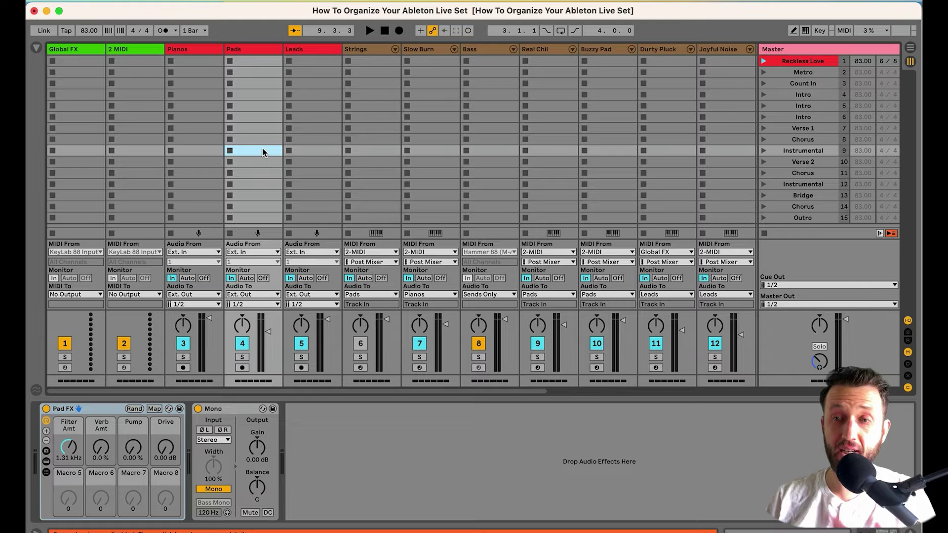
Inspect the devices on the Global FX and Pianos tracks.
left_click(65, 48)
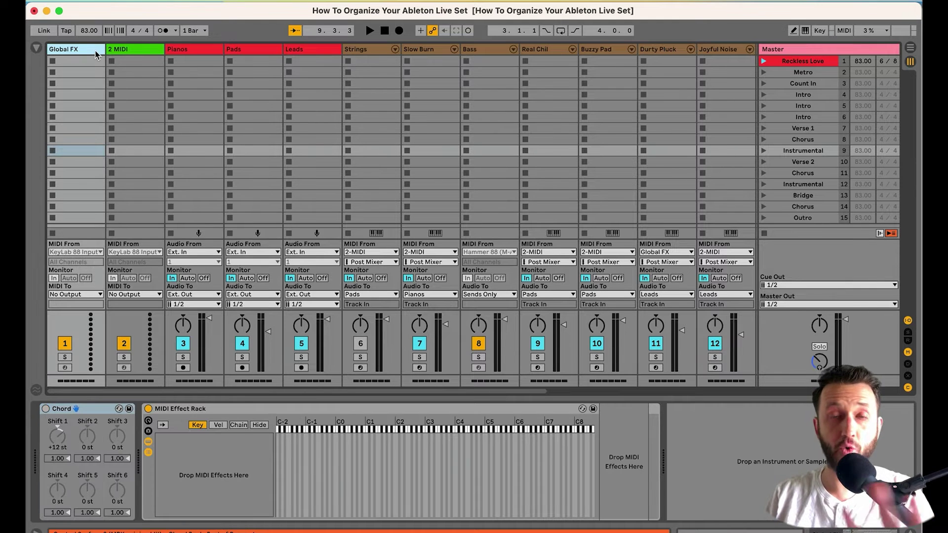
left_click(204, 58)
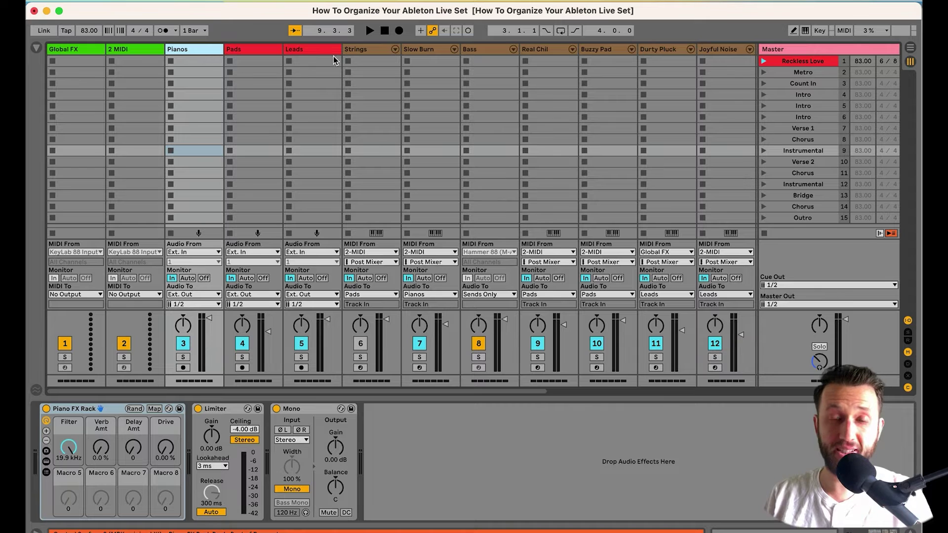
scroll(388, 59, "right", 10)
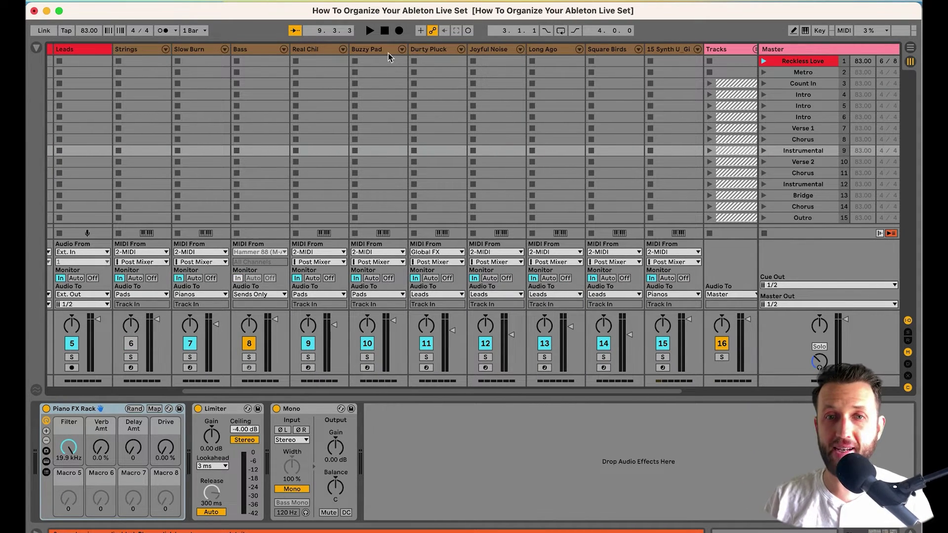
Inspect the Buzzy Pad track, then Real Chil's rack and two EQ Eights, and bring CLICK into view.
left_click(388, 53)
left_click(309, 49)
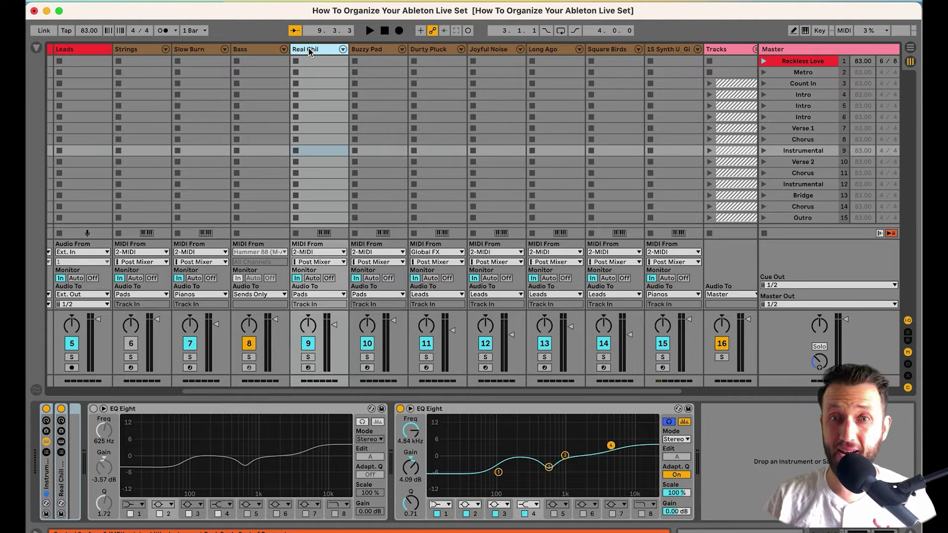
scroll(339, 273, "left", 2)
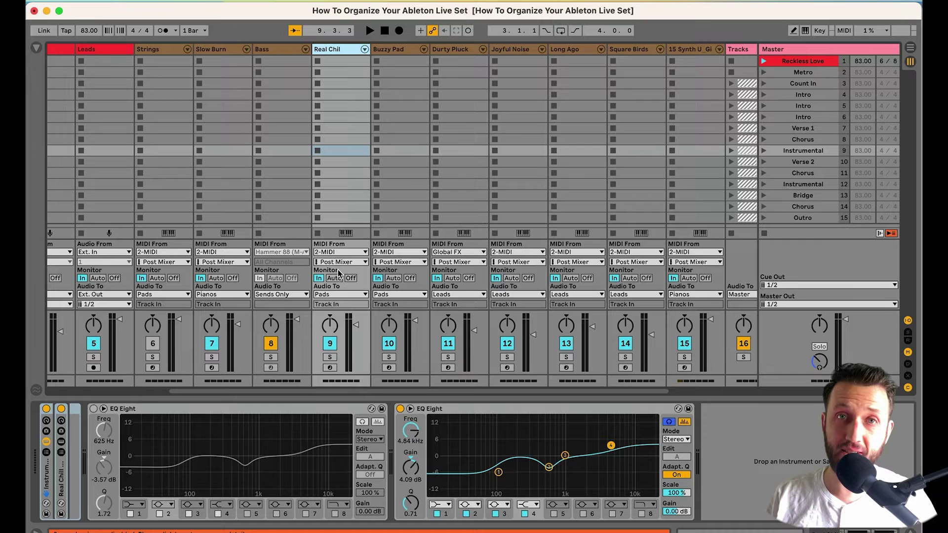
scroll(462, 209, "right", 5)
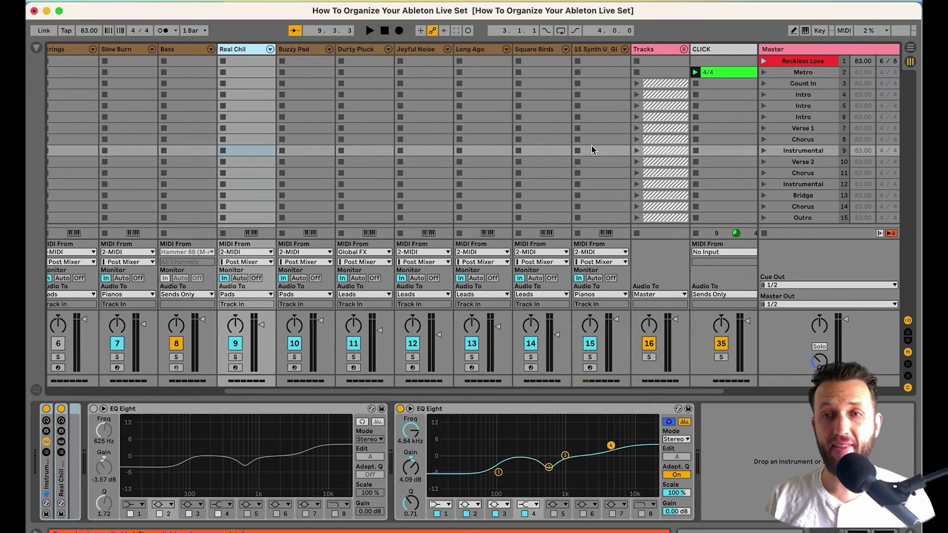
Unfold the Tracks group, scroll through Guide, Drums, Perc, AG, EG, Piano and Keys, then return left.
scroll(591, 146, "right", 3)
left_click(612, 50)
left_click(626, 51)
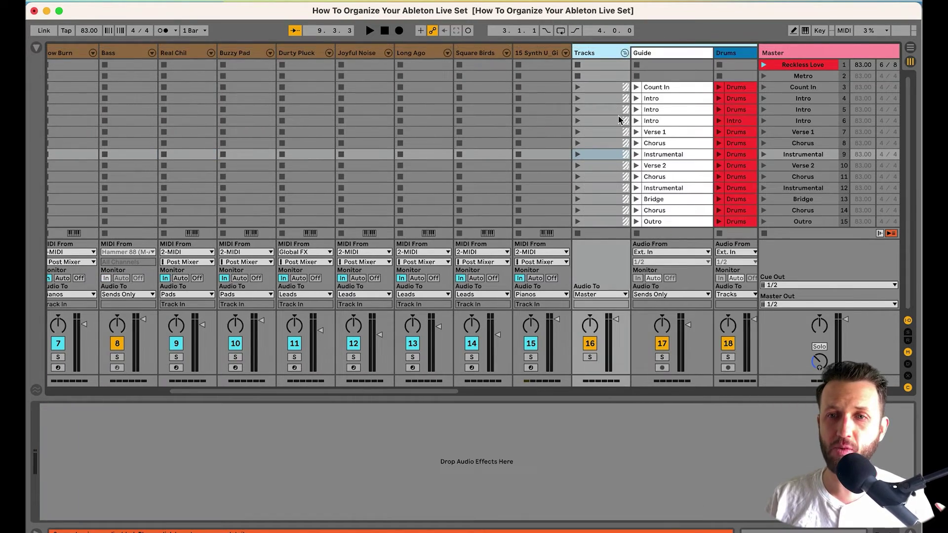
scroll(615, 123, "right", 15)
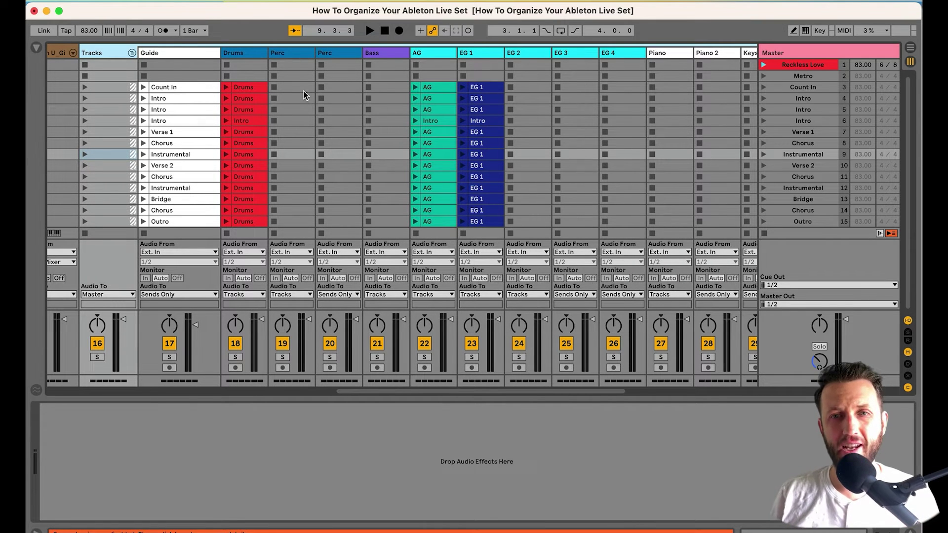
scroll(305, 94, "right", 10)
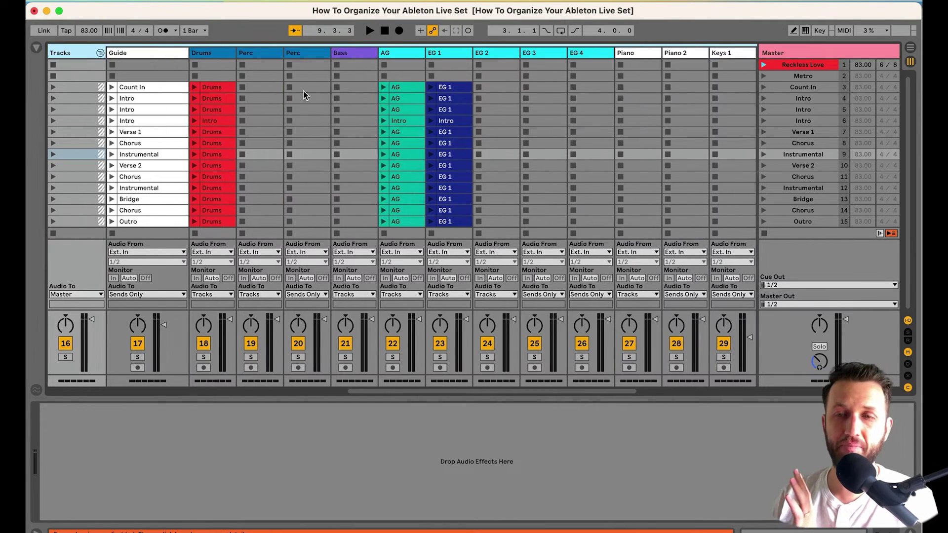
scroll(671, 49, "left", 1)
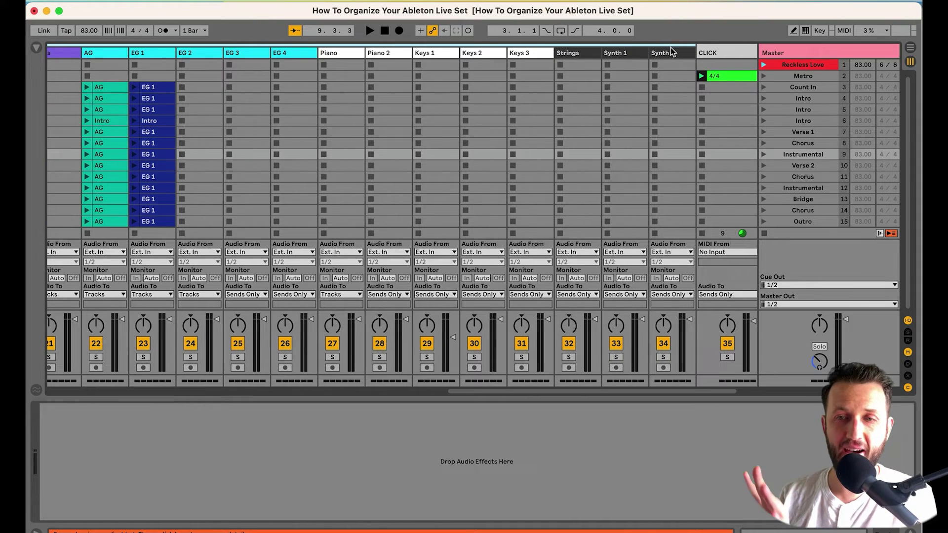
scroll(654, 112, "left", 20)
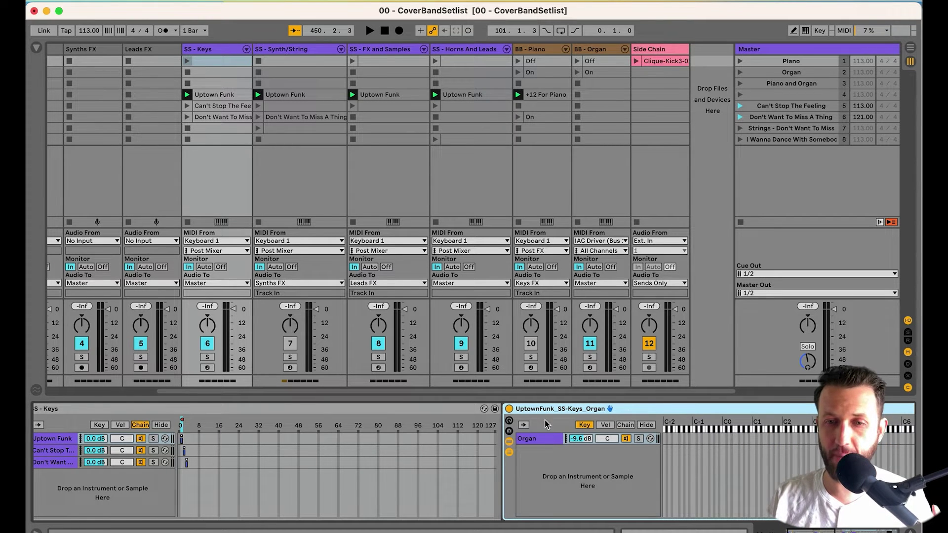
Scroll the SS - Keys device chain to the UptownFunk_SS-Keys_Organ rack.
scroll(553, 409, "right", 5)
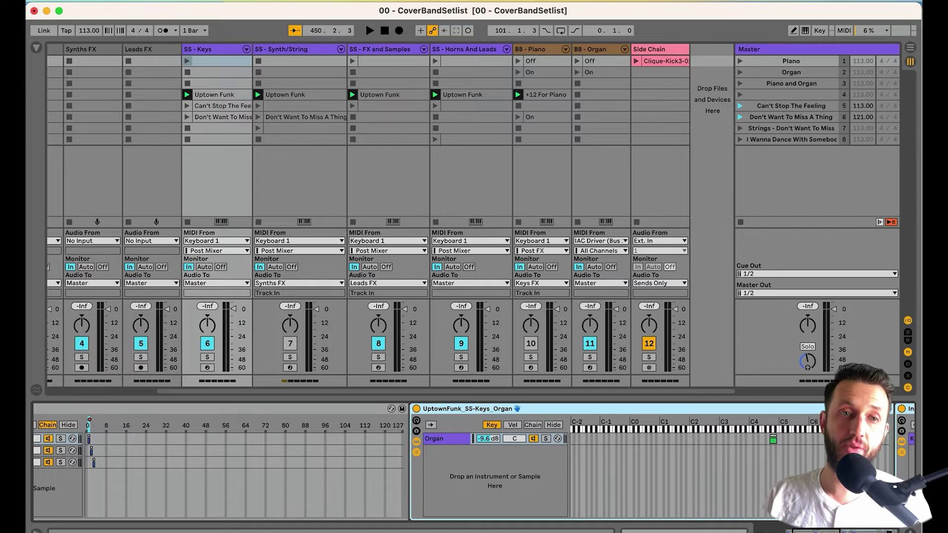
left_click(37, 47)
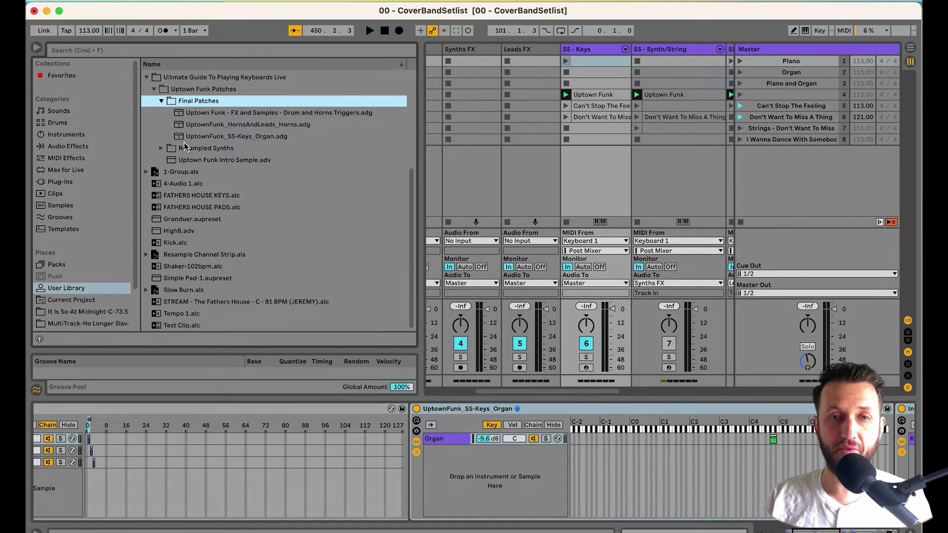
left_click(193, 91)
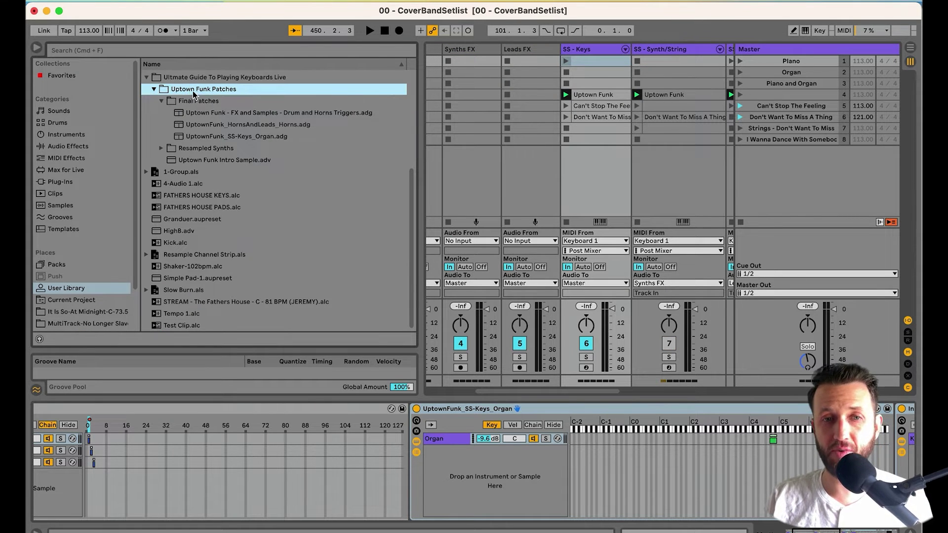
left_click(220, 113)
left_click(216, 124)
left_click(215, 137)
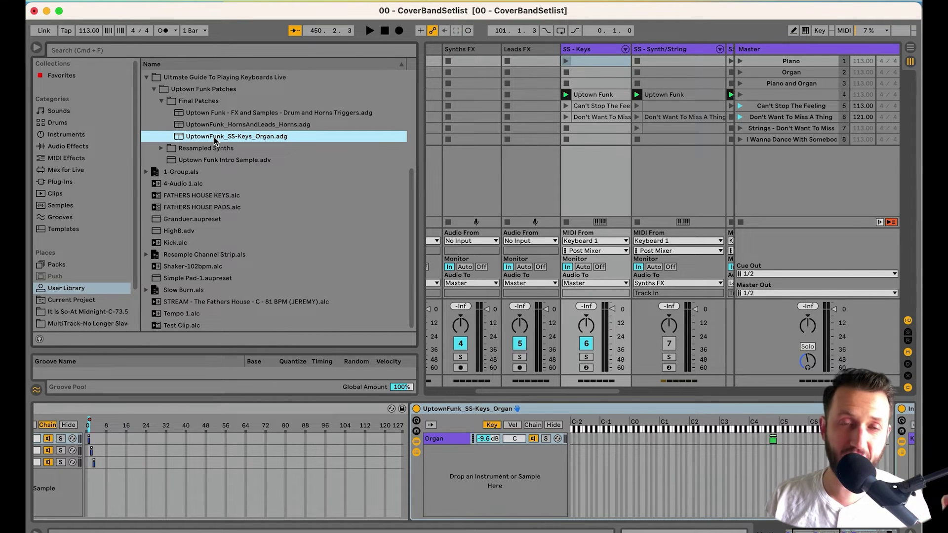
left_click(35, 49)
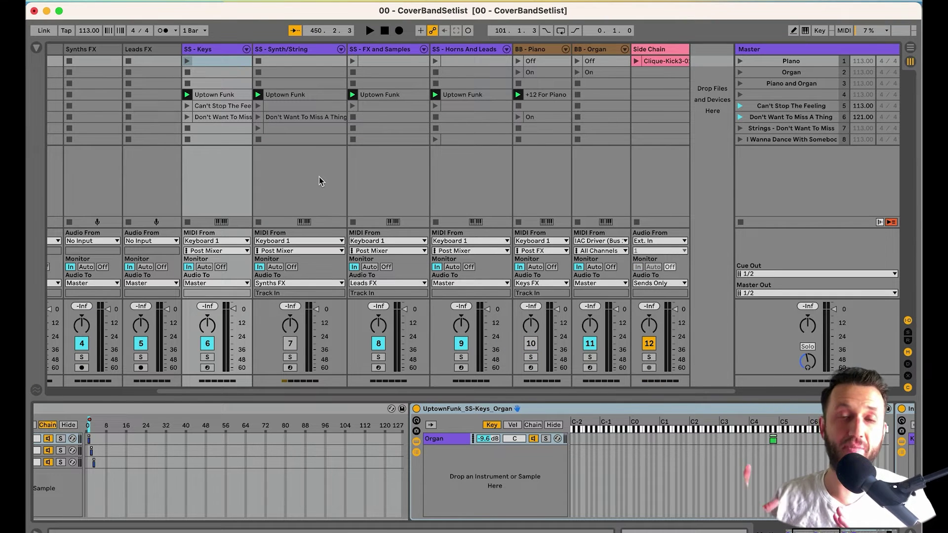